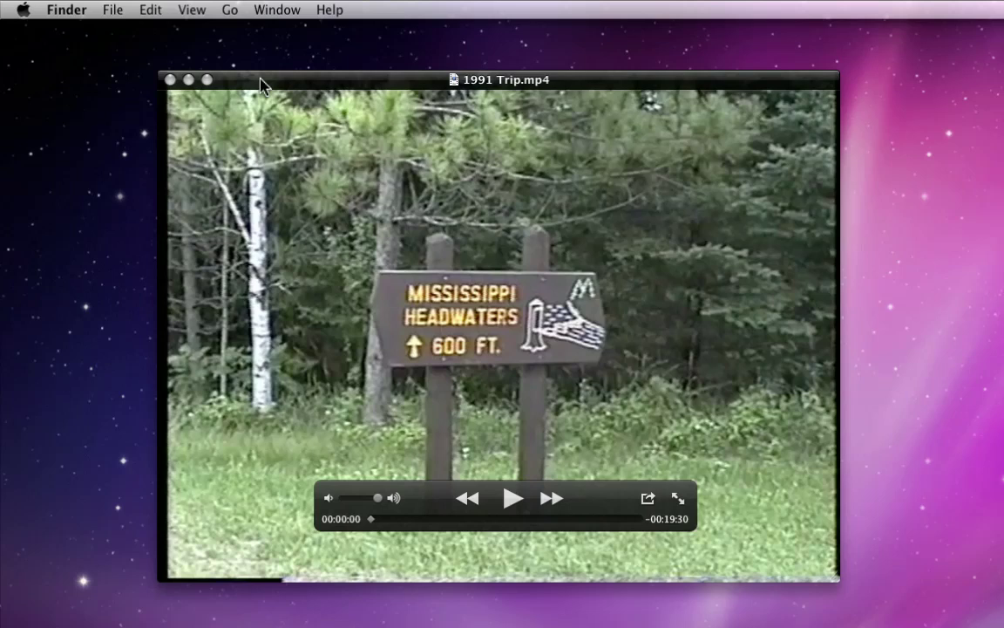
- Bring the 1991 Trip.mp4 window forward, reposition it, and skim through the footage
click(261, 85)
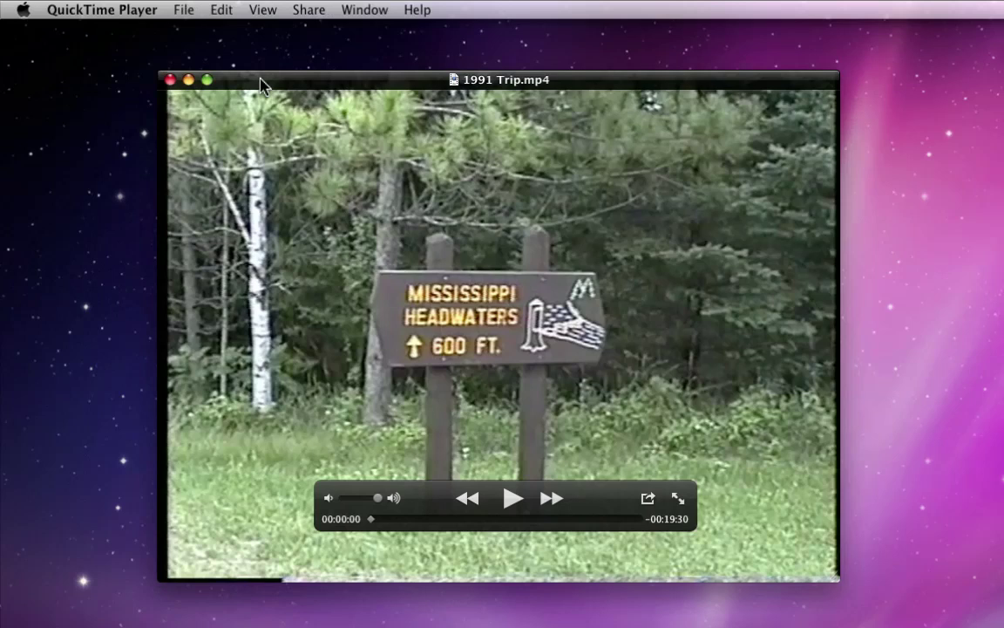
drag(262, 85, 237, 77)
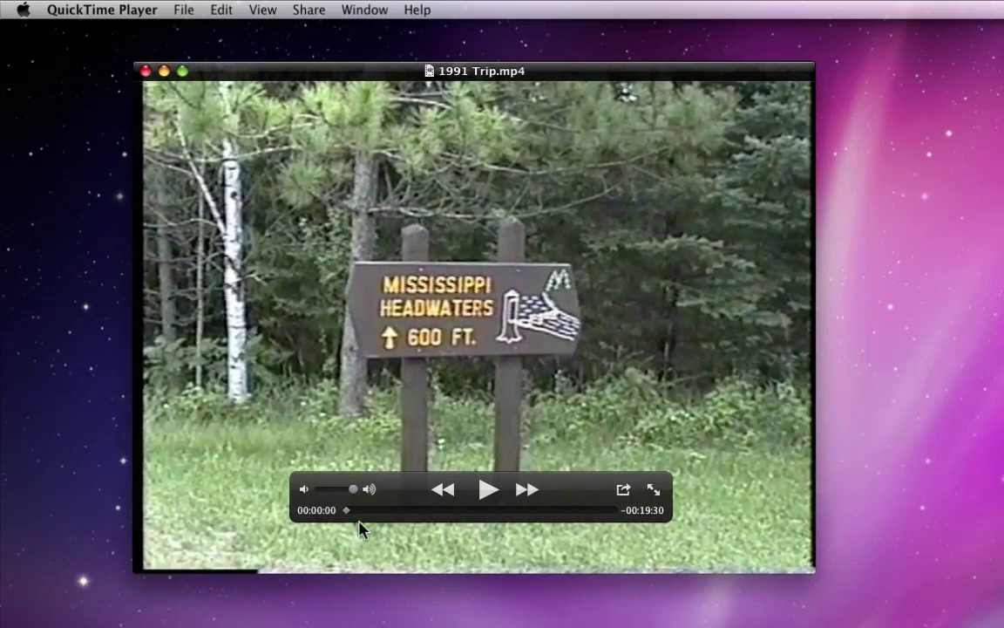
mouse_move(347, 511)
mouse_down()
mouse_move(399, 521)
mouse_move(349, 519)
mouse_up()
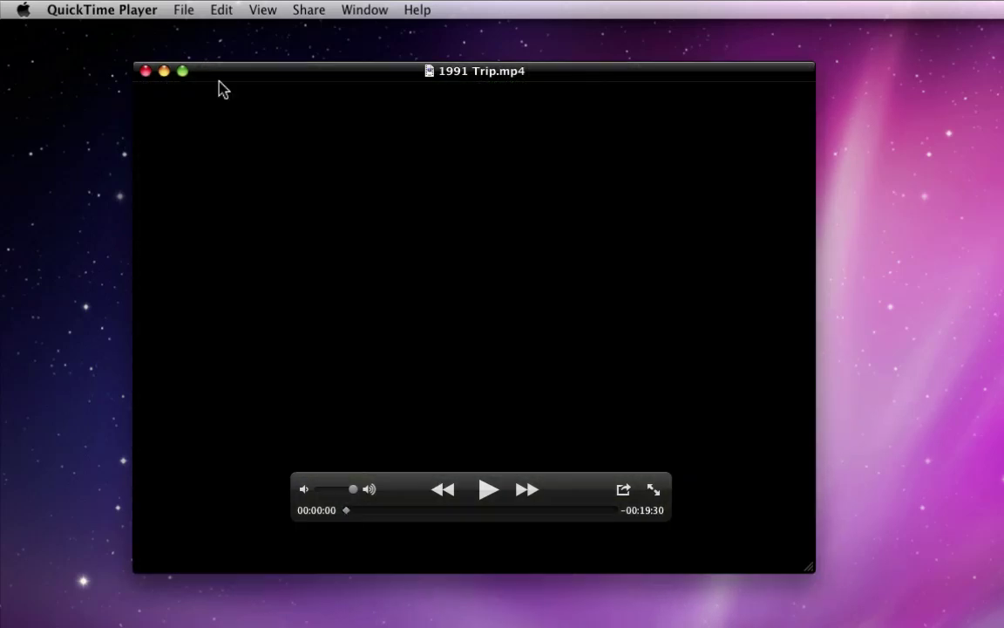
- Trim 1991 Trip.mp4 so only its first 2 minutes 31 seconds are kept
click(220, 11)
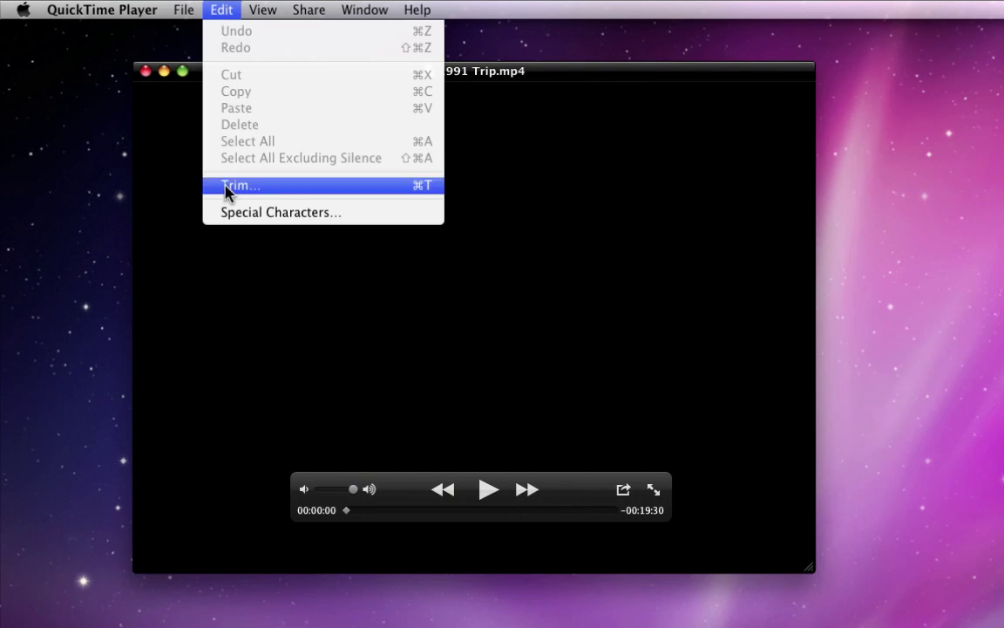
click(433, 314)
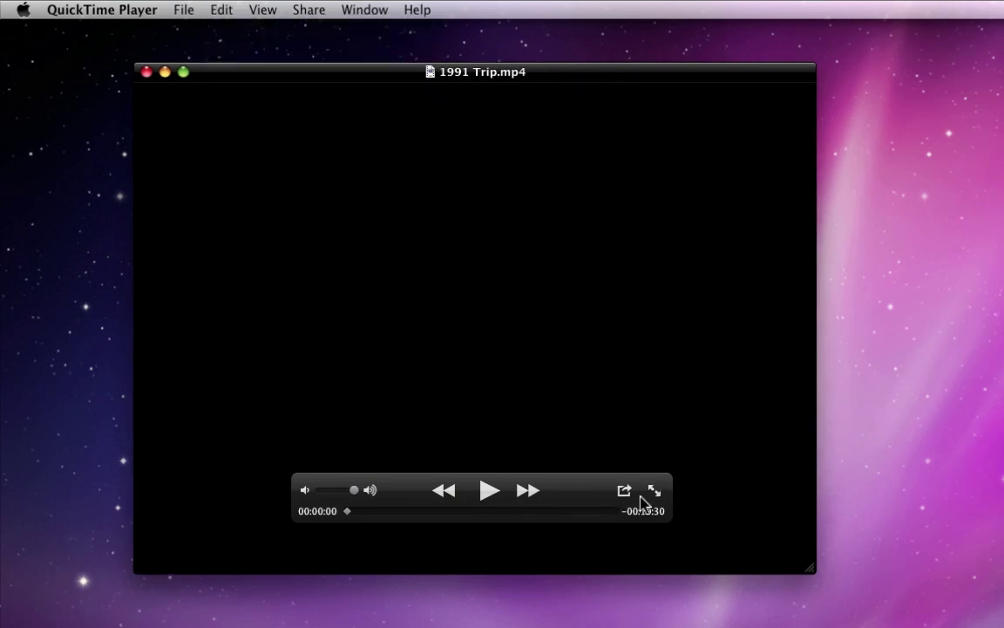
click(624, 490)
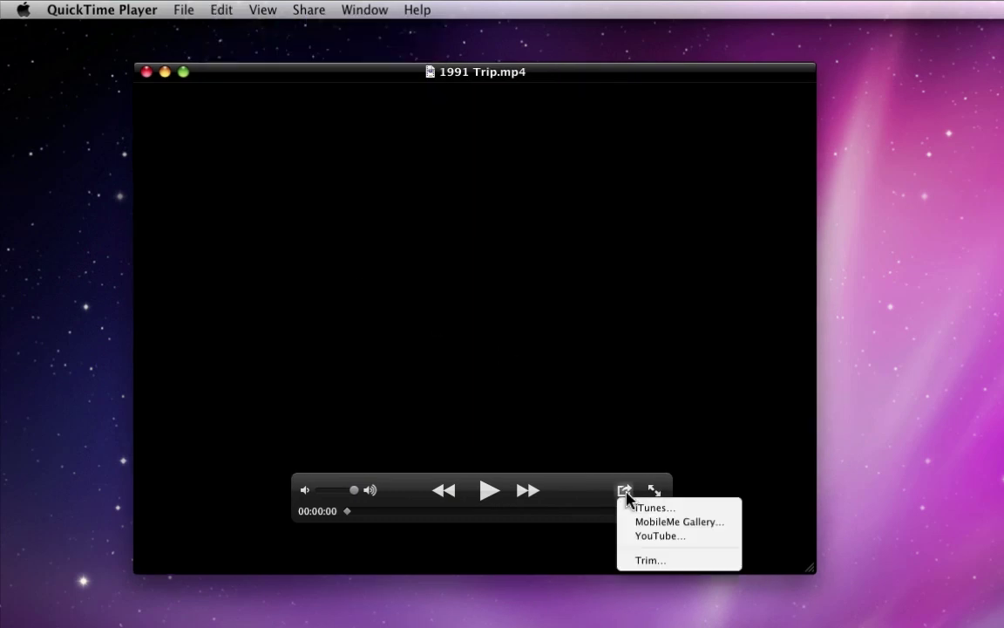
click(650, 562)
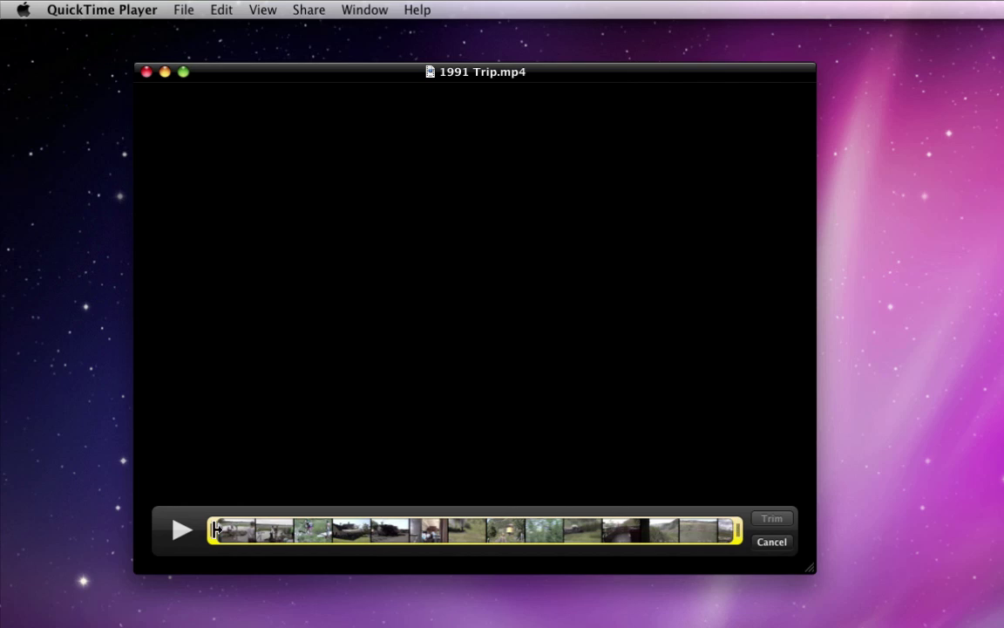
drag(214, 531, 212, 533)
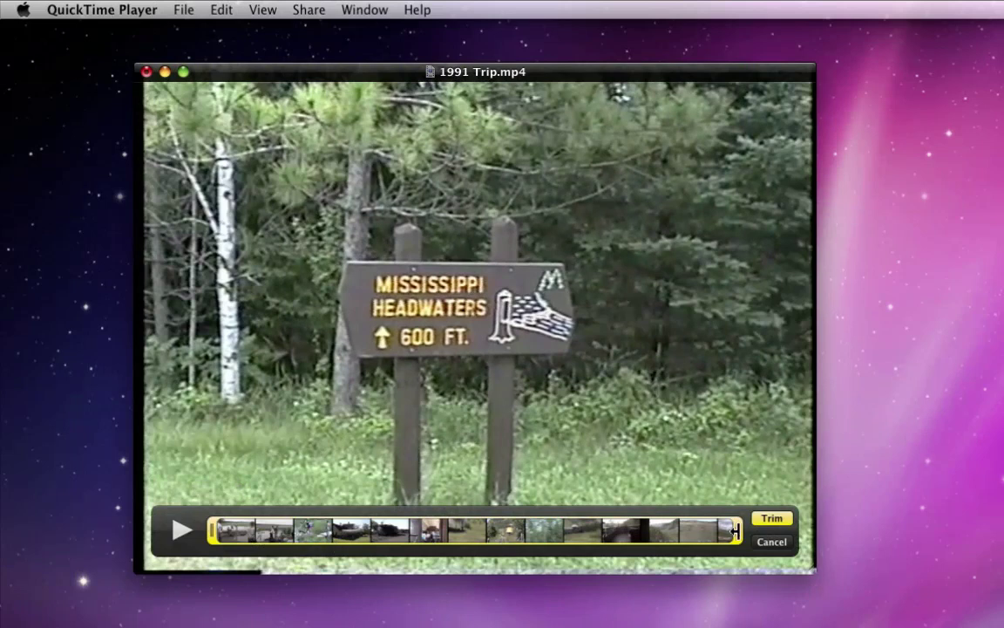
drag(734, 530, 288, 533)
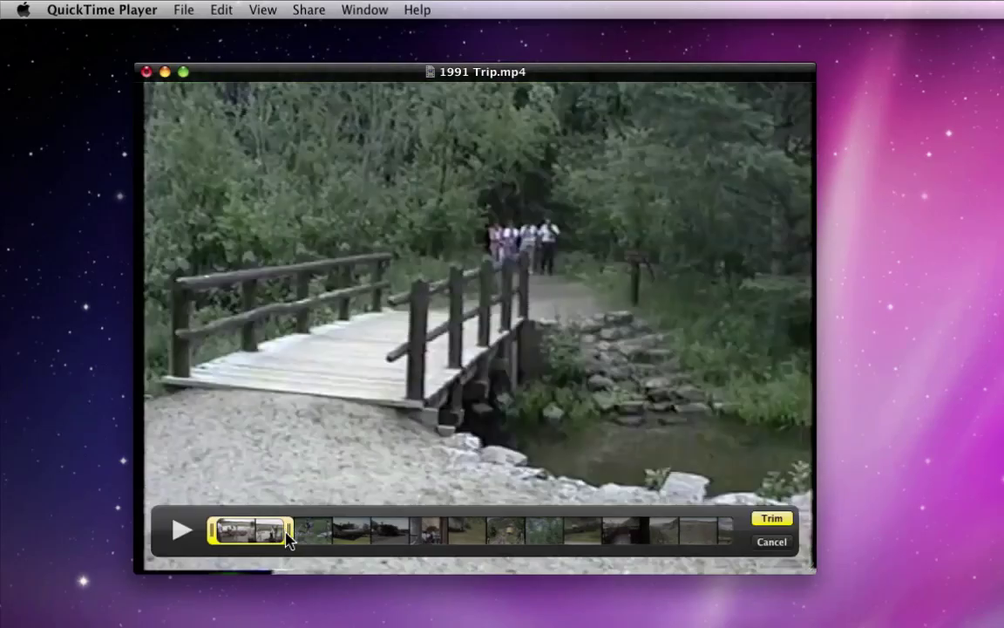
click(772, 520)
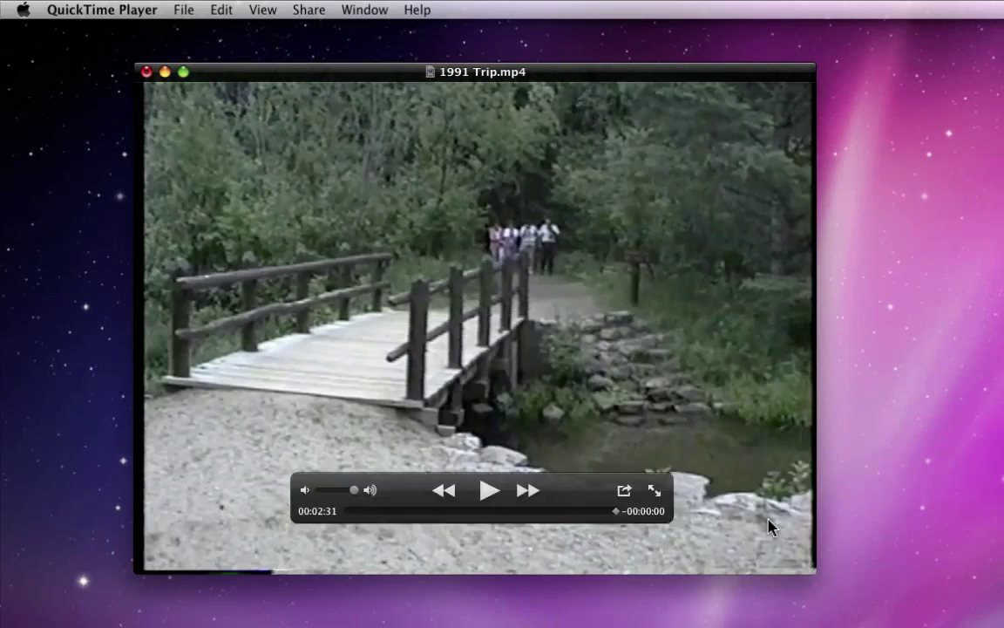
- Save the trimmed clip to the Desktop as 'Headwaters' in Movie format
mouse_move(346, 521)
mouse_down()
mouse_move(619, 523)
mouse_move(344, 514)
mouse_up()
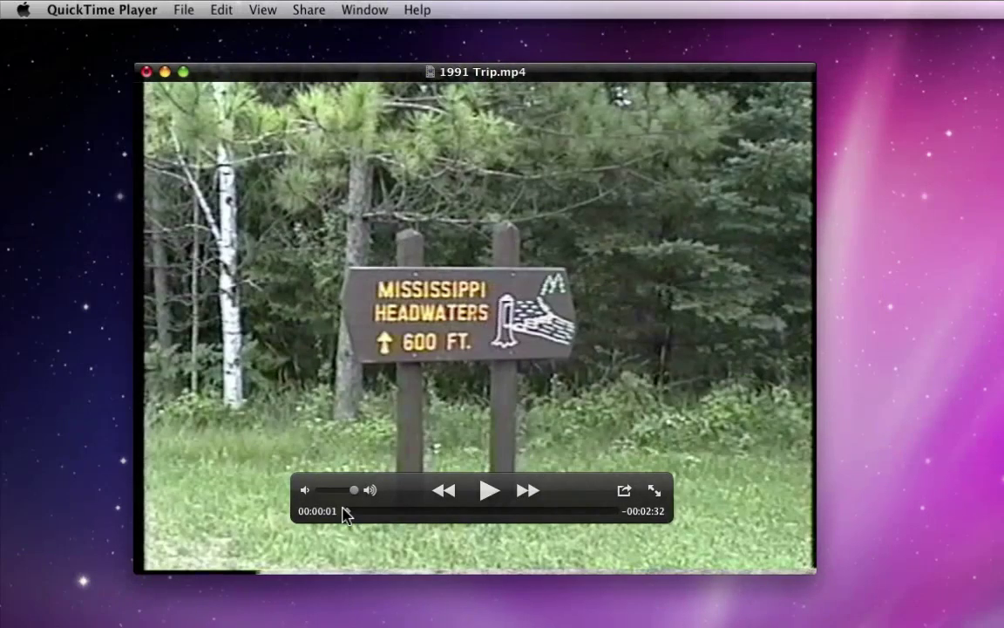
click(180, 12)
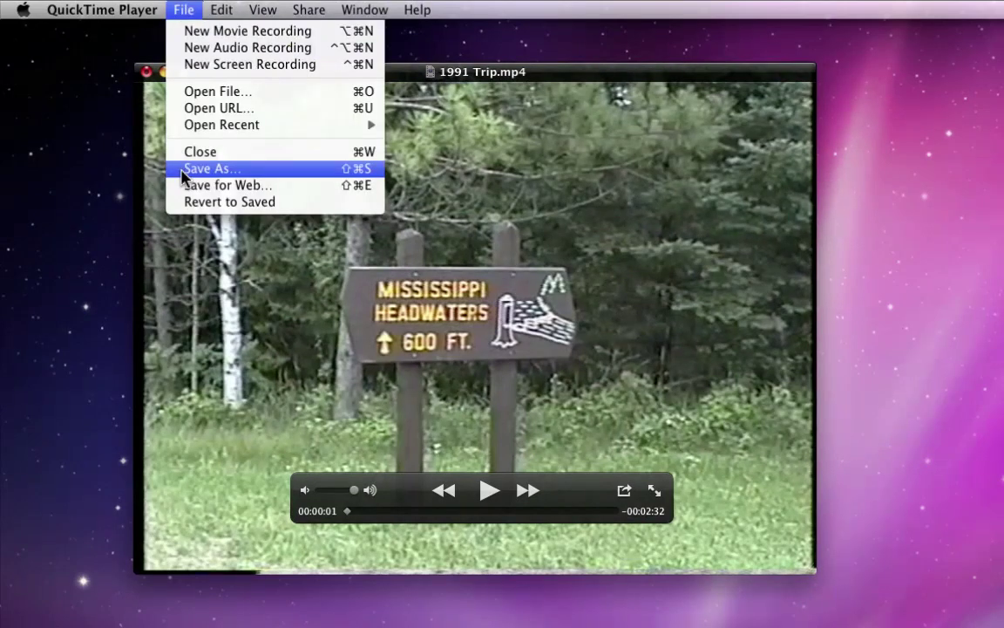
click(207, 173)
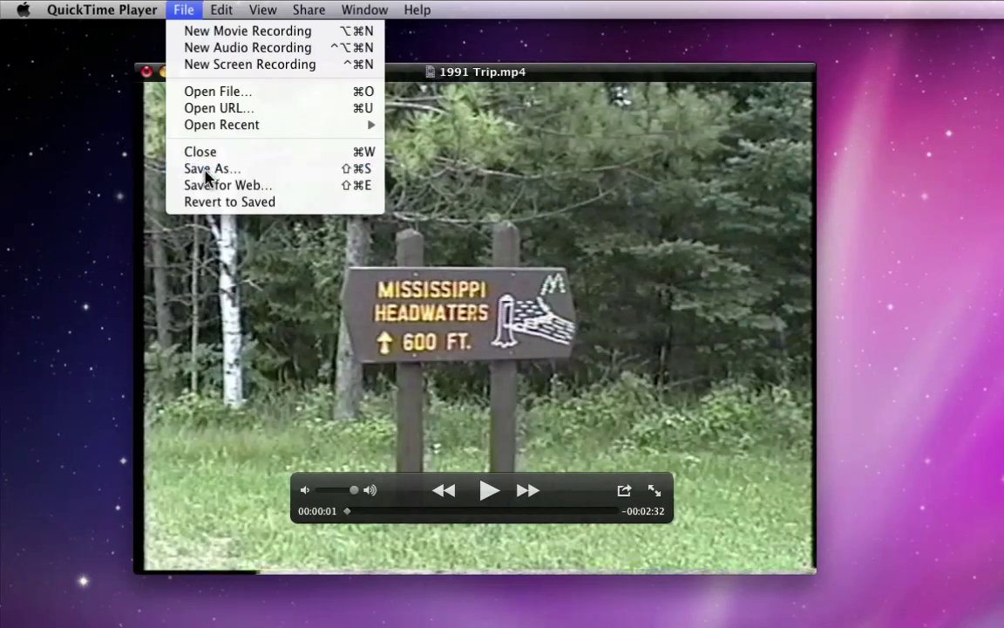
click(416, 193)
click(416, 191)
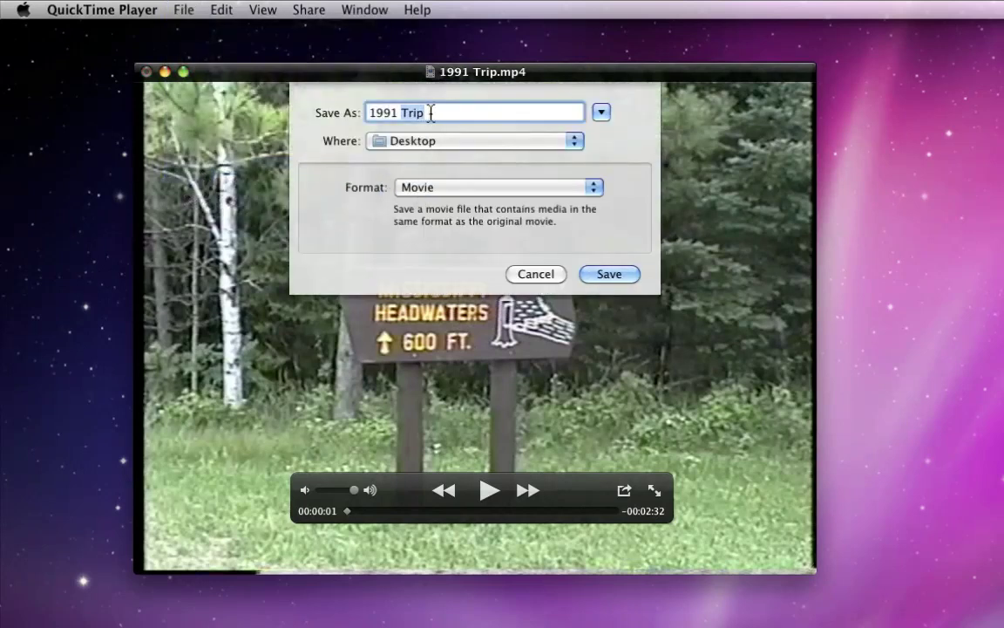
text(Head)
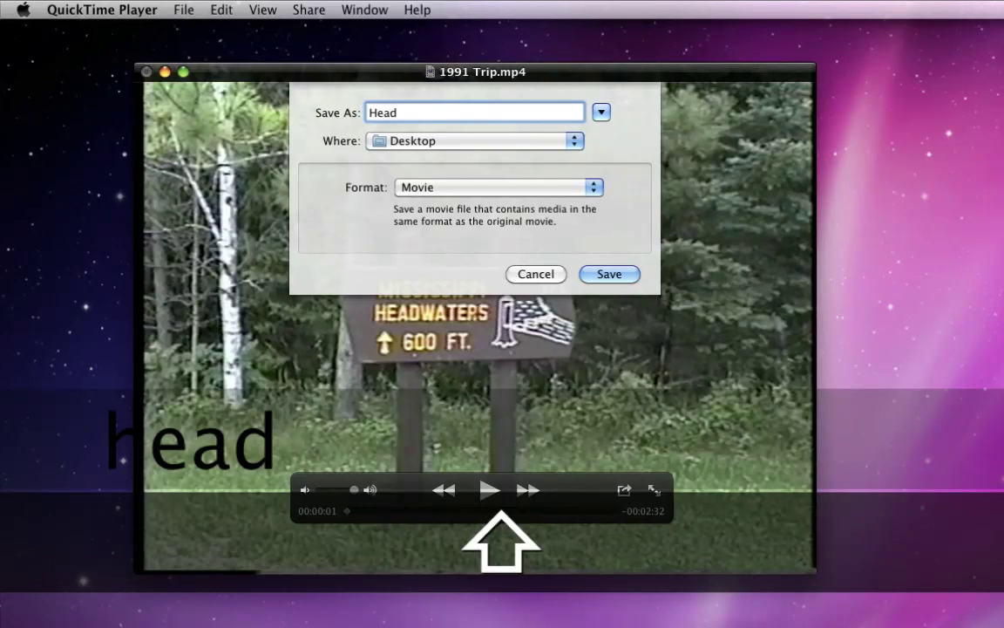
text(waters)
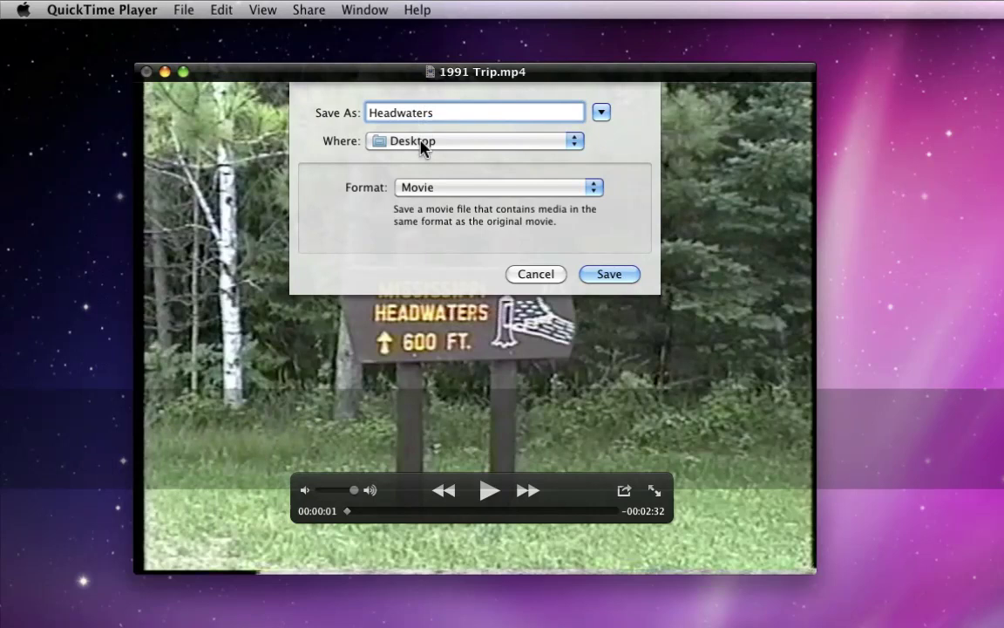
click(609, 275)
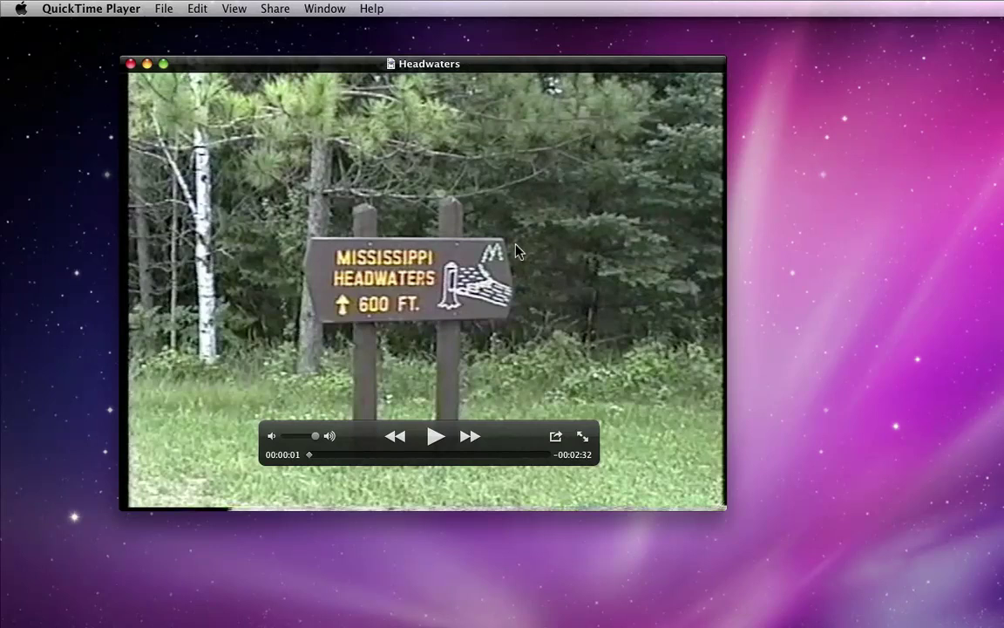
click(872, 293)
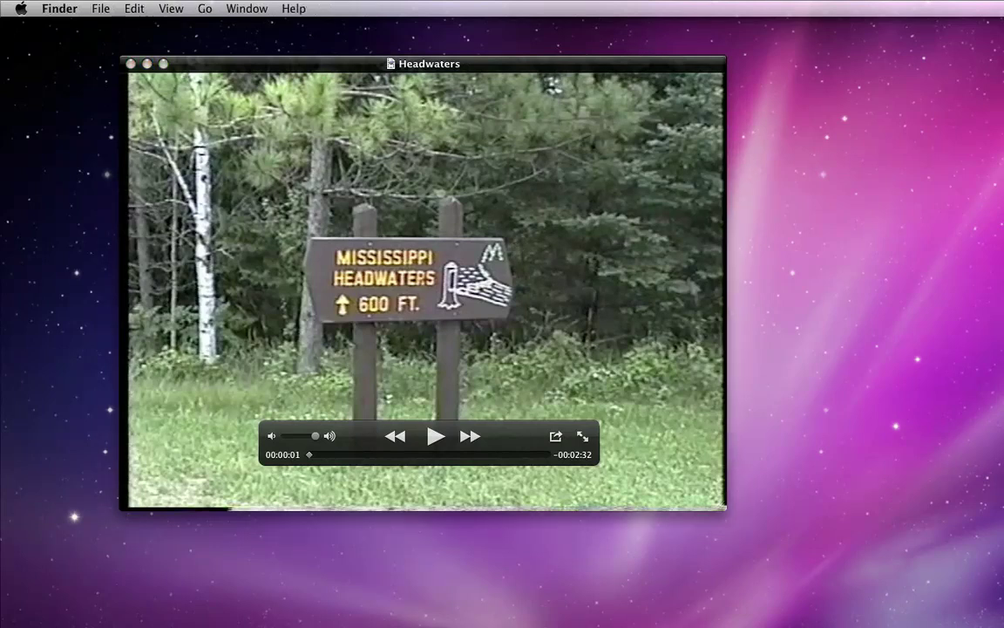
key(super+Tab)
drag(422, 64, 704, 92)
click(718, 460)
mouse_move(594, 481)
mouse_down()
mouse_move(834, 479)
mouse_move(589, 484)
mouse_up()
drag(558, 96, 328, 68)
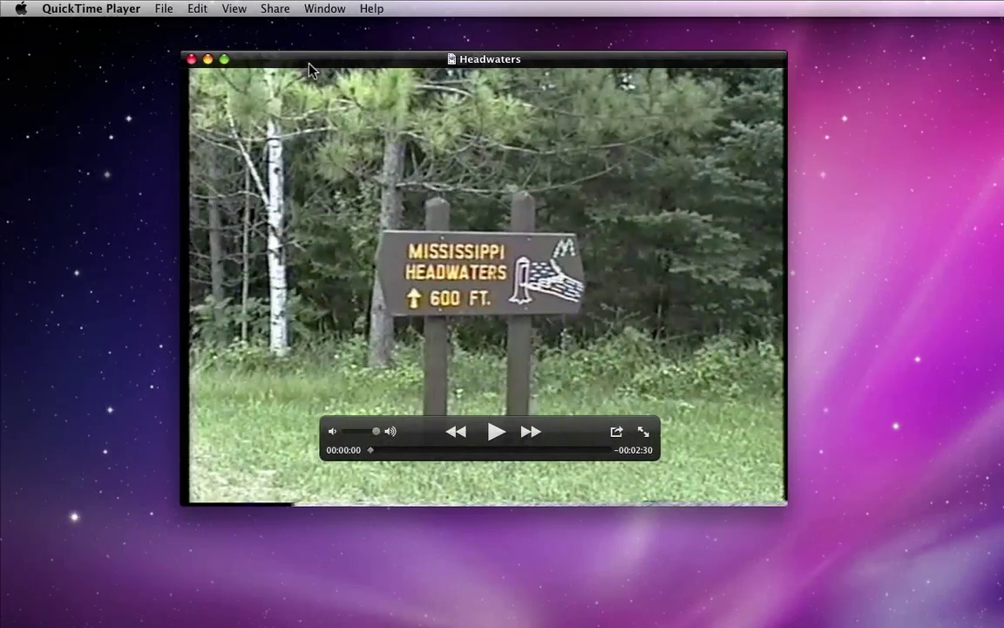
- Share the movie to iTunes at the iPhone & iPod size (28.3 MB)
click(277, 10)
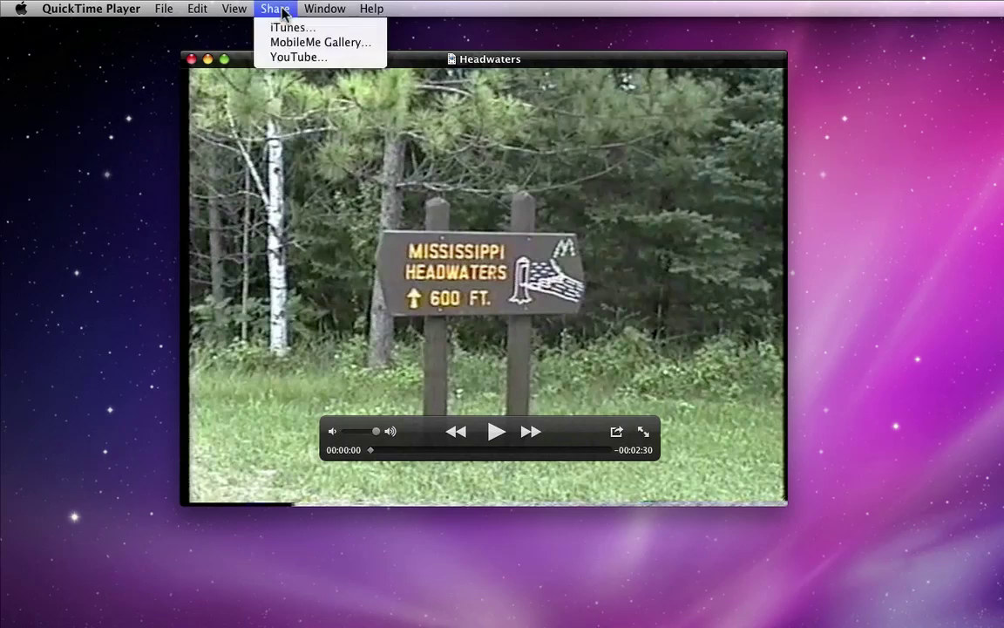
click(306, 29)
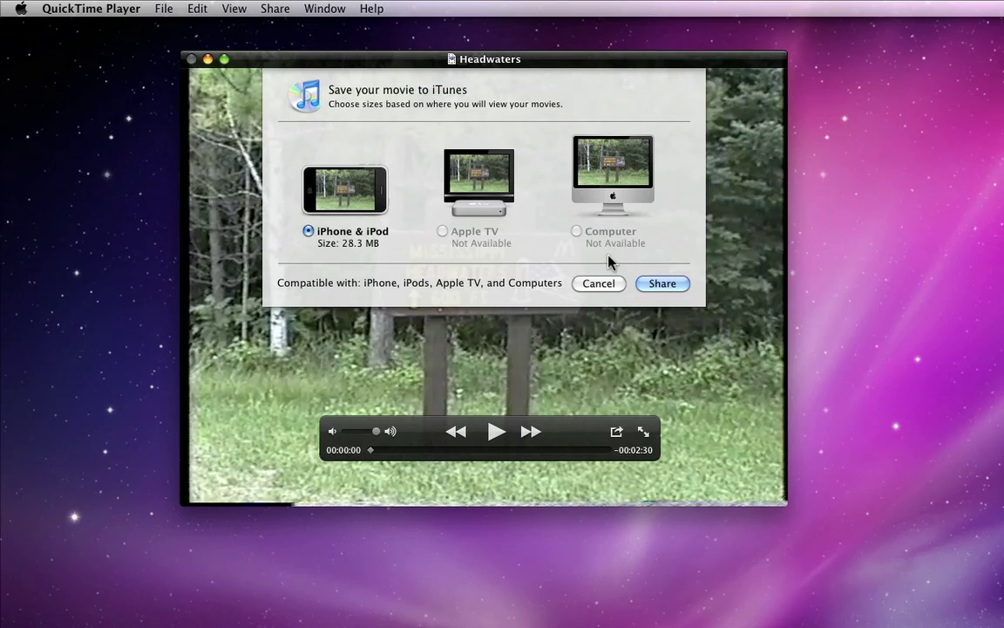
click(664, 283)
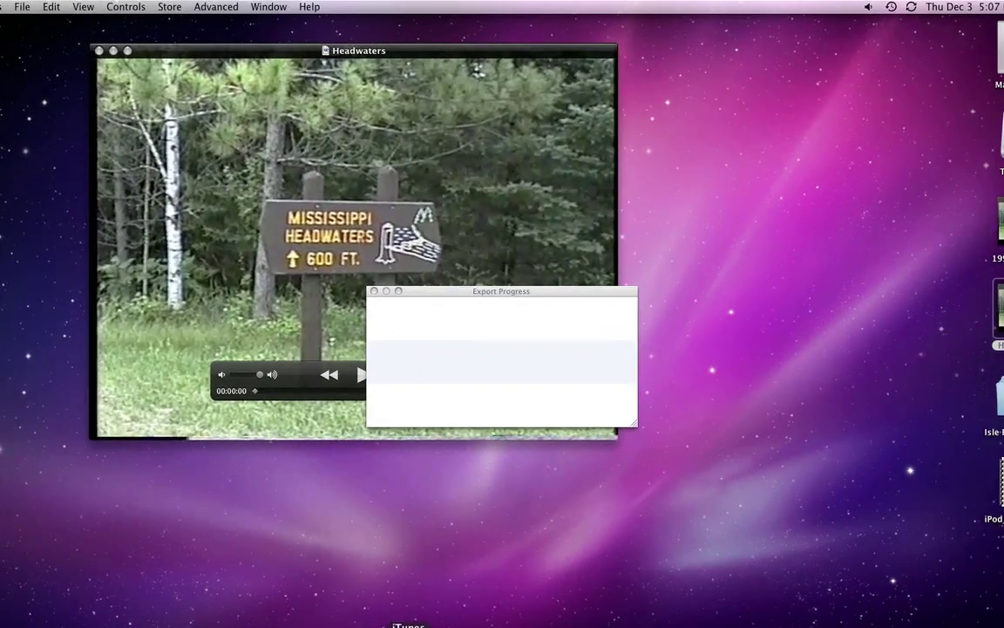
click(408, 624)
click(210, 97)
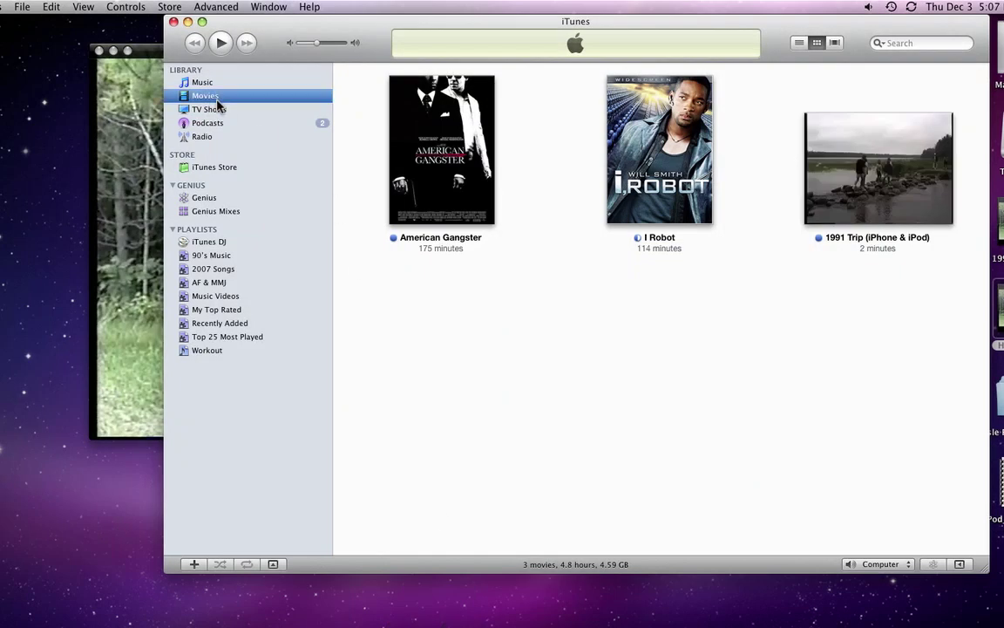
click(837, 214)
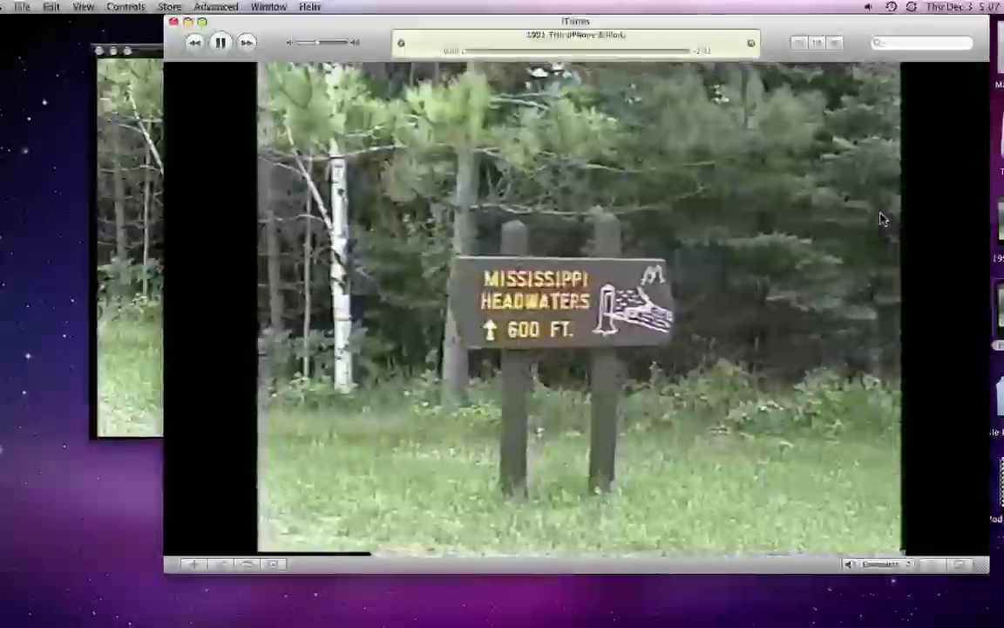
mouse_move(503, 242)
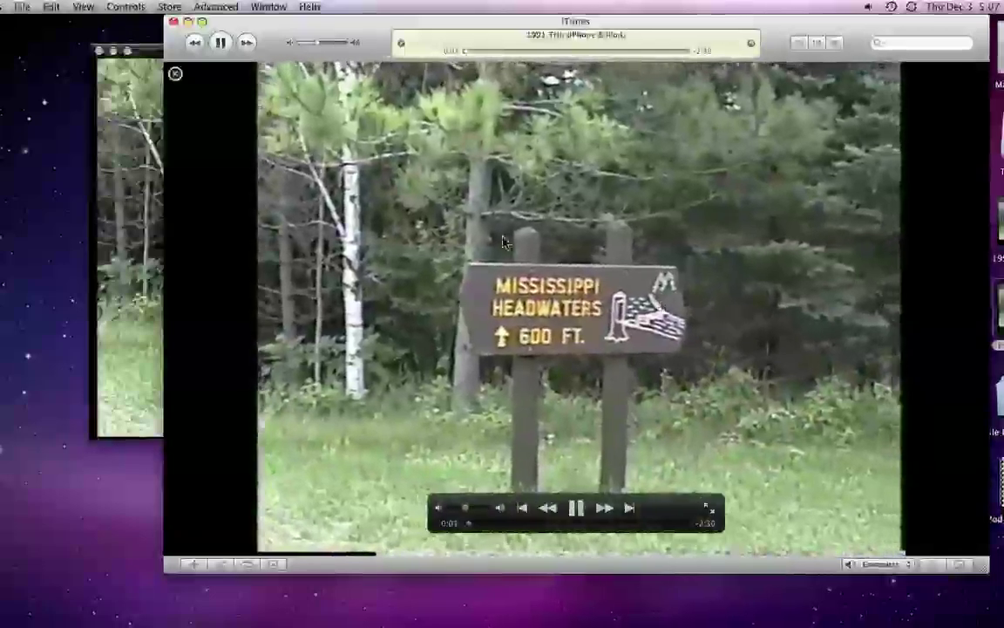
click(176, 75)
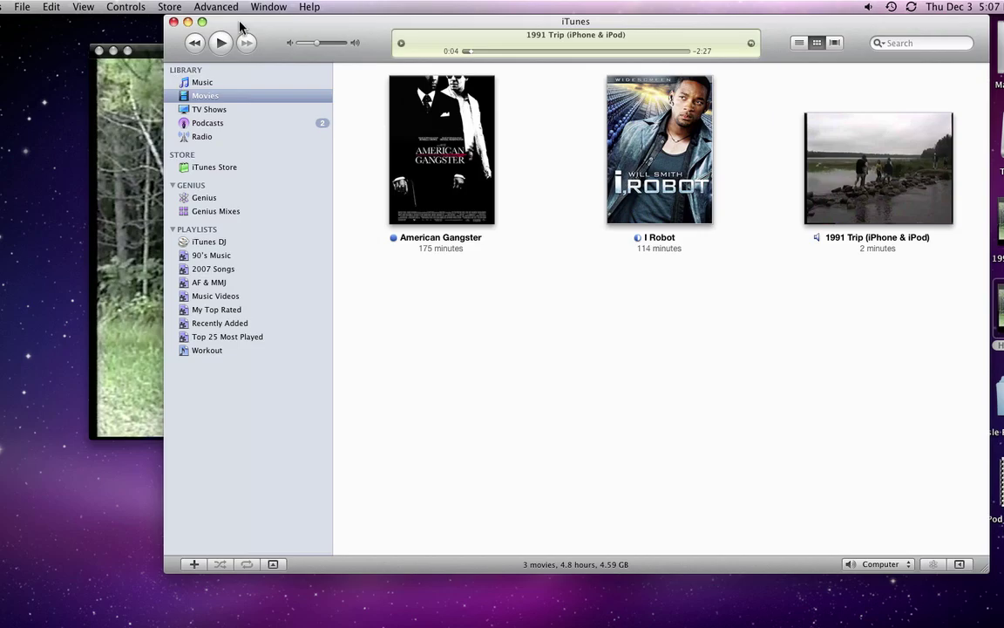
key(super+w)
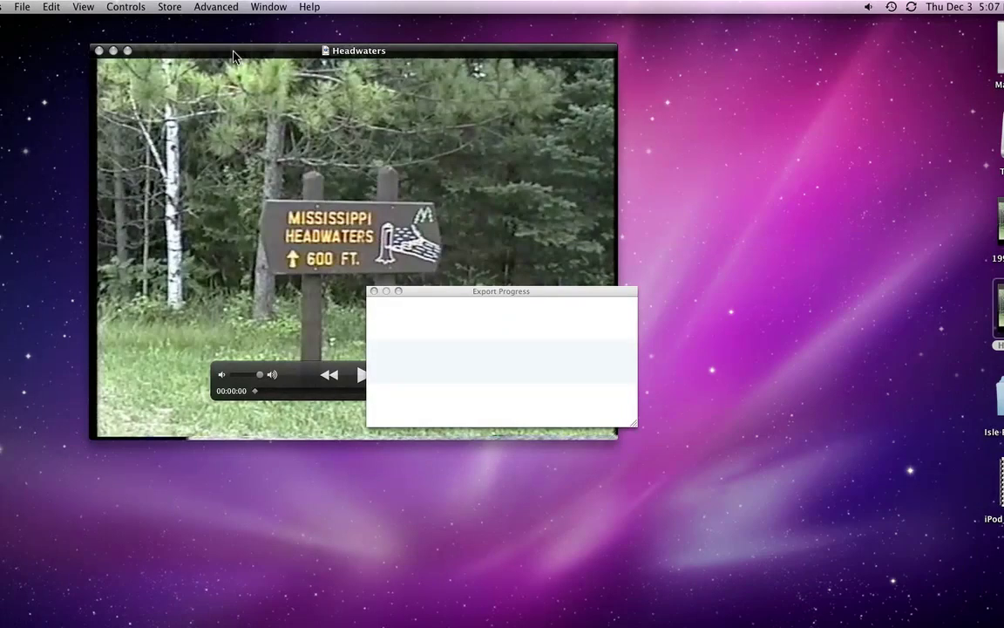
click(373, 292)
- Cancel the YouTube sign-in, then bring up the MobileMe Gallery form for Headwaters
click(469, 375)
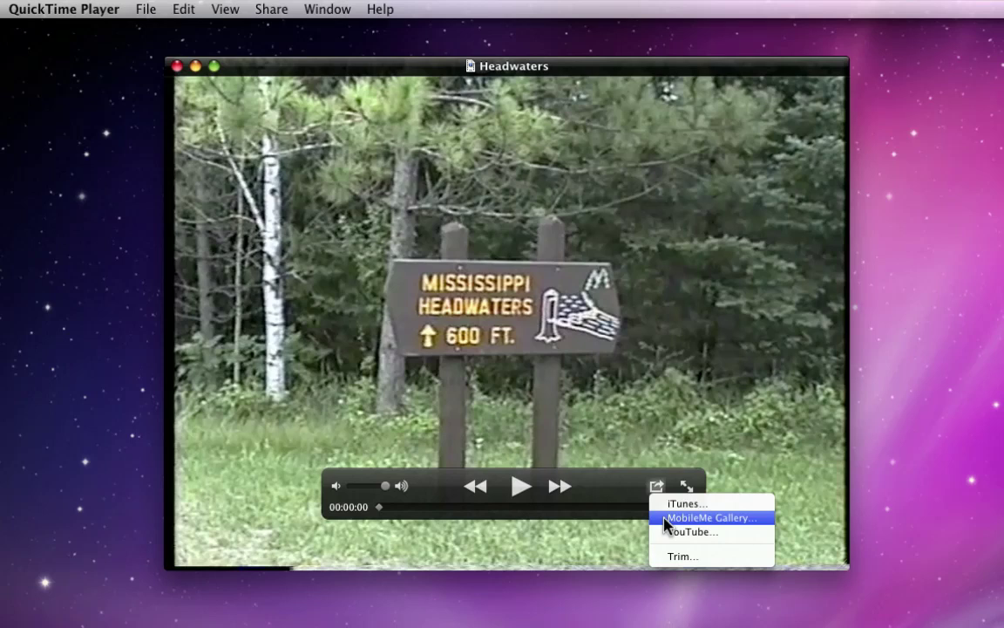
click(666, 532)
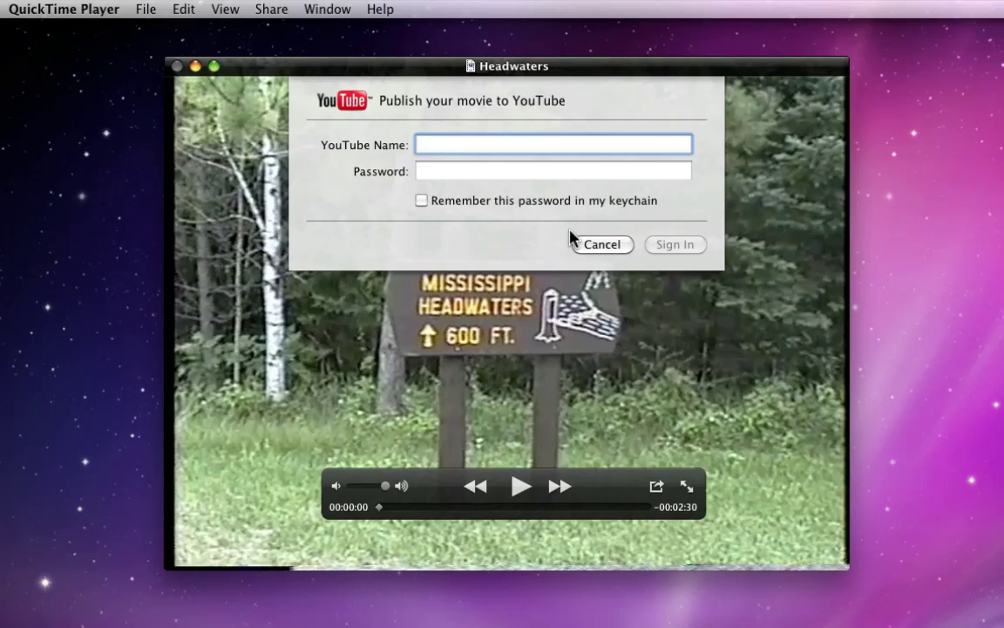
click(595, 244)
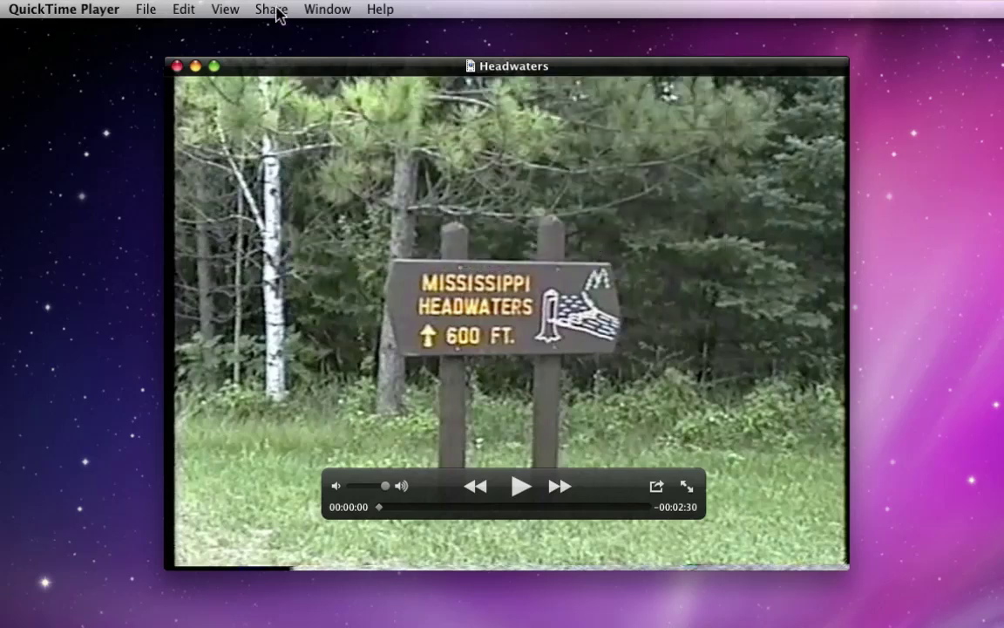
click(272, 10)
click(275, 45)
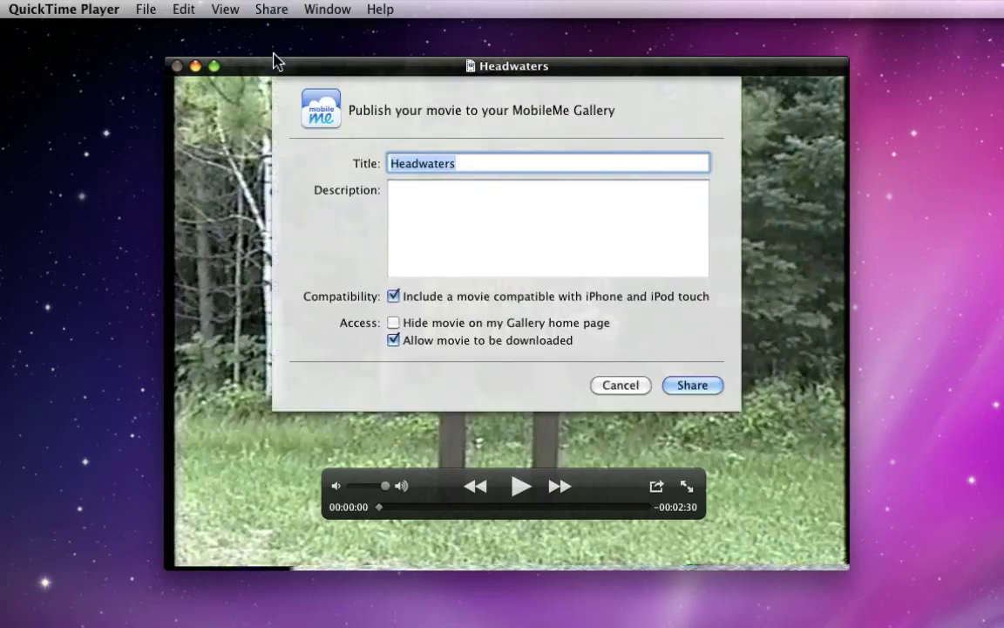